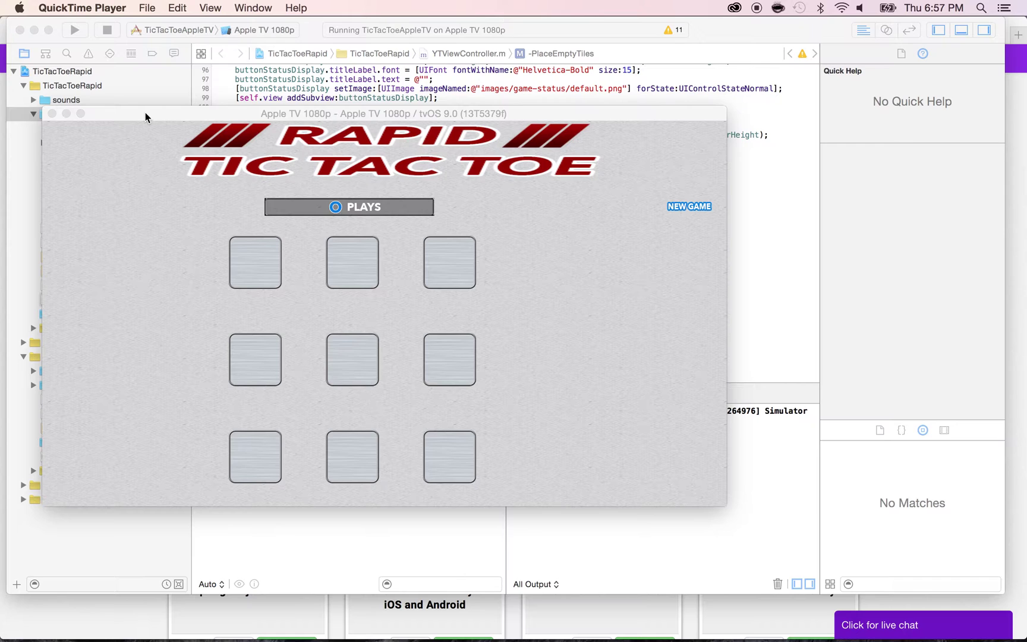
Switch to Safari and open itunesconnect.apple.com/
key(super+Tab)
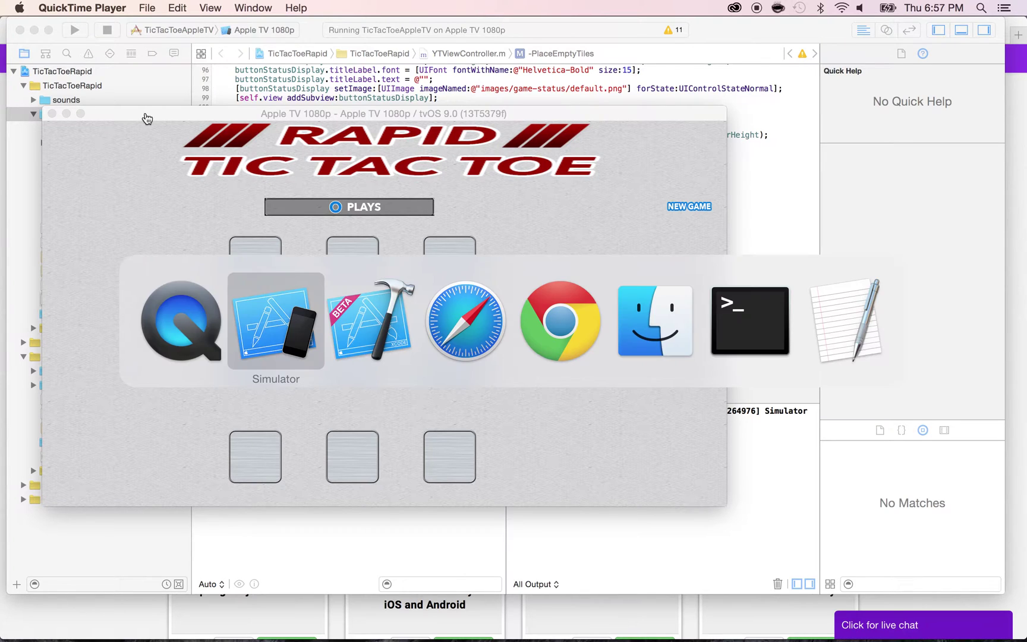
key(super+Tab)
key(super+Tab)
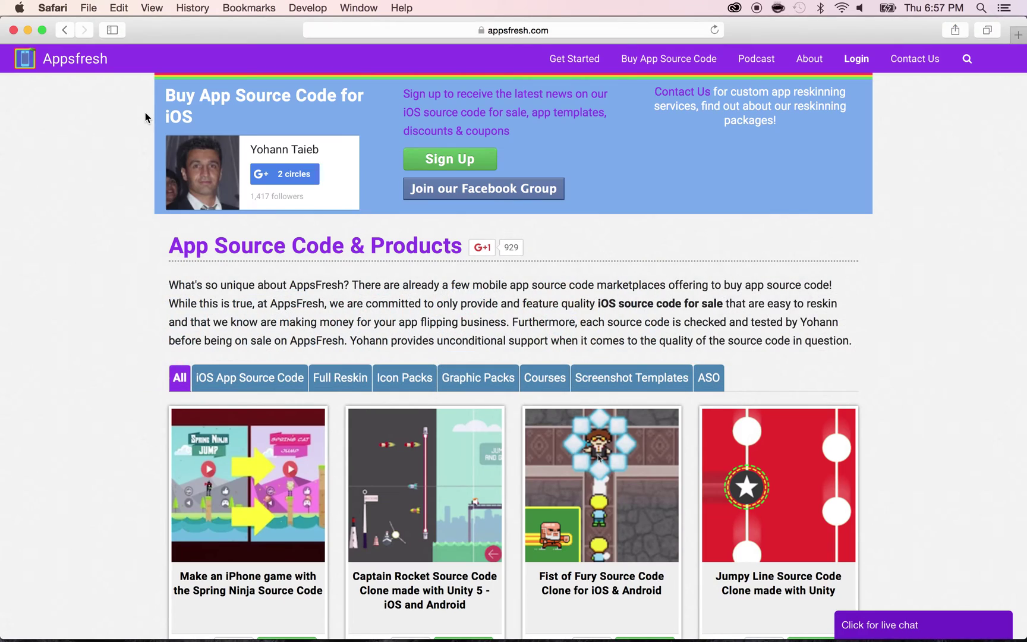
click(507, 30)
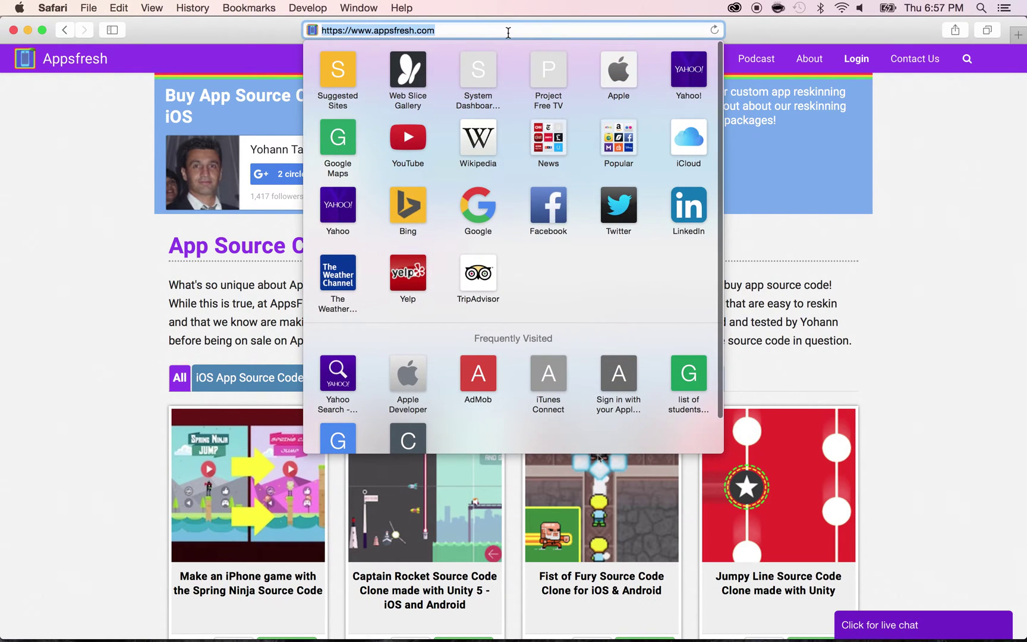
key(BackSpace)
text(itunesconnect.apple)
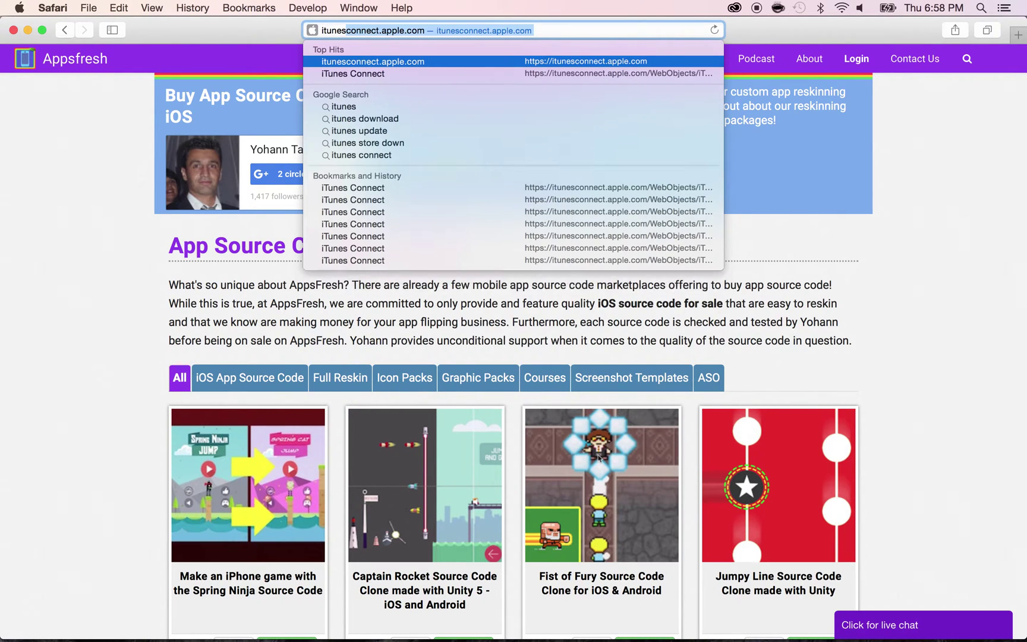
key(Right)
text(/)
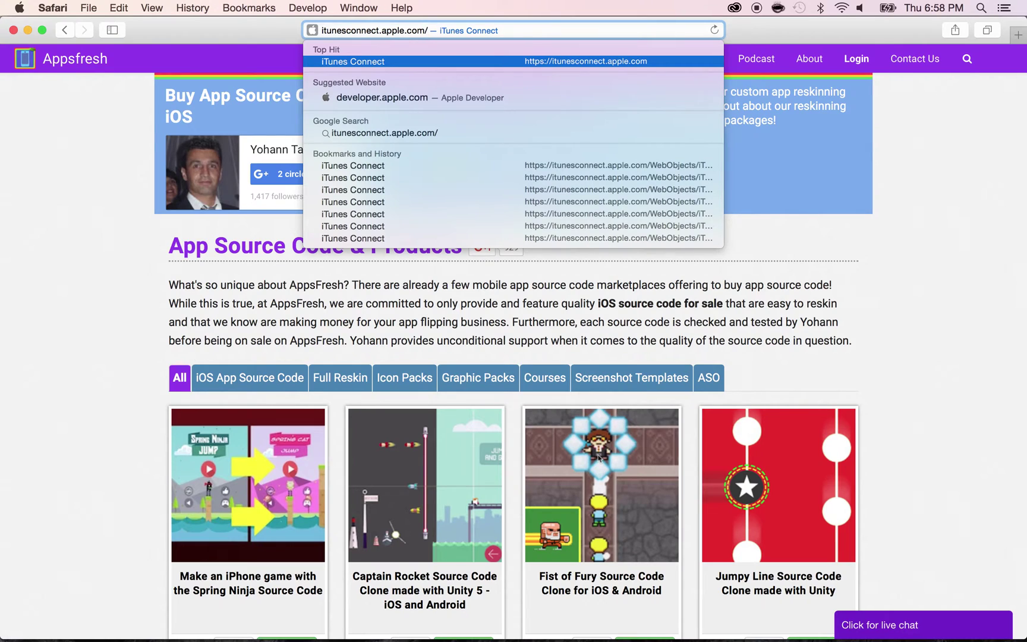
key(Return)
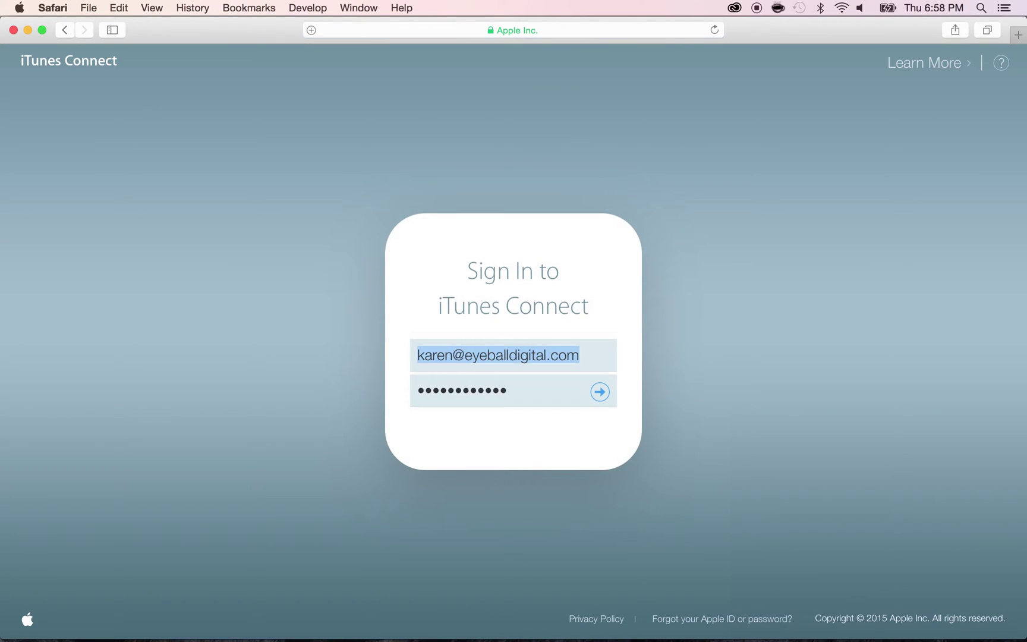
Sign in to iTunes Connect with the developer account's saved user name and password
text(yohann305)
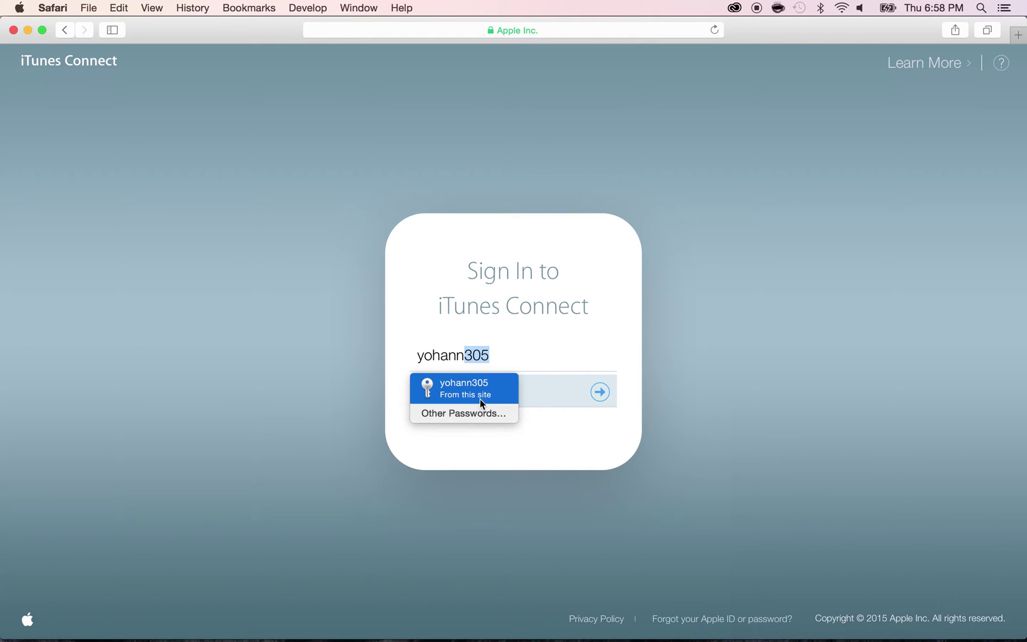
click(481, 402)
click(598, 394)
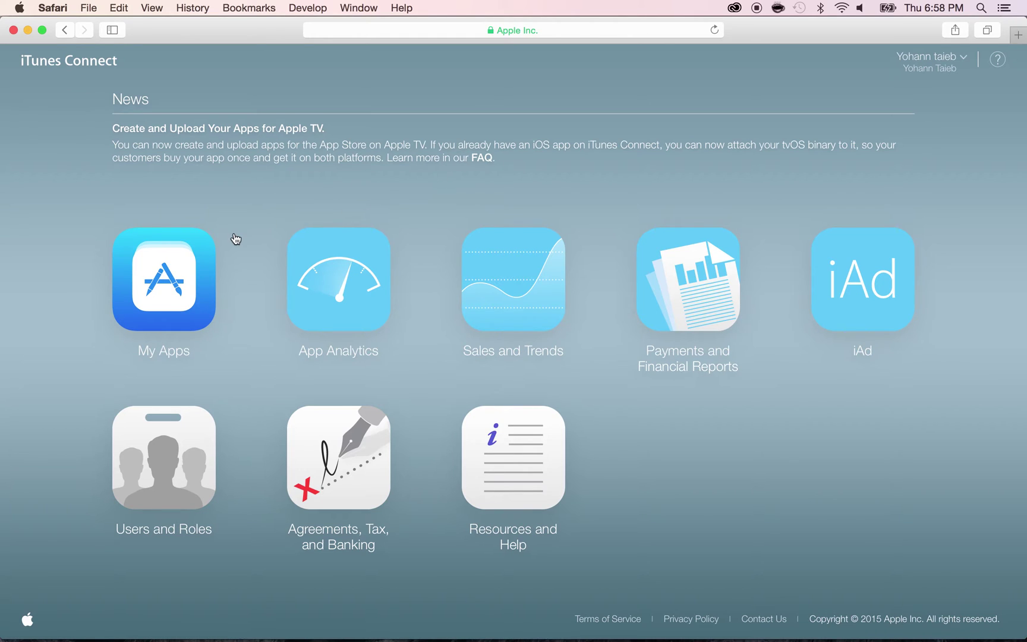
Open My Apps and start creating a new app with the New App option
click(185, 264)
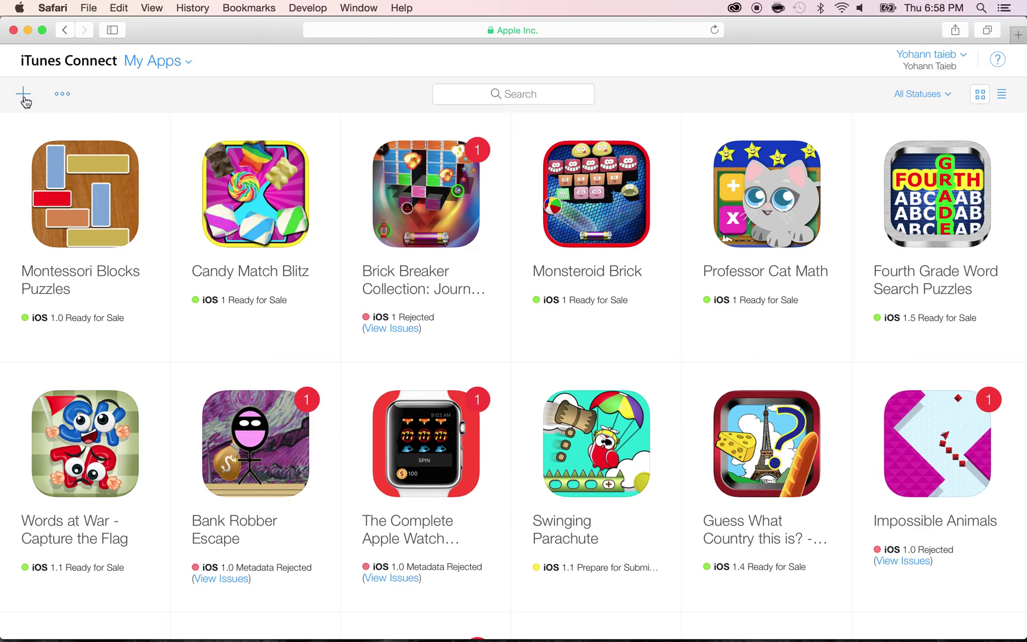
click(24, 95)
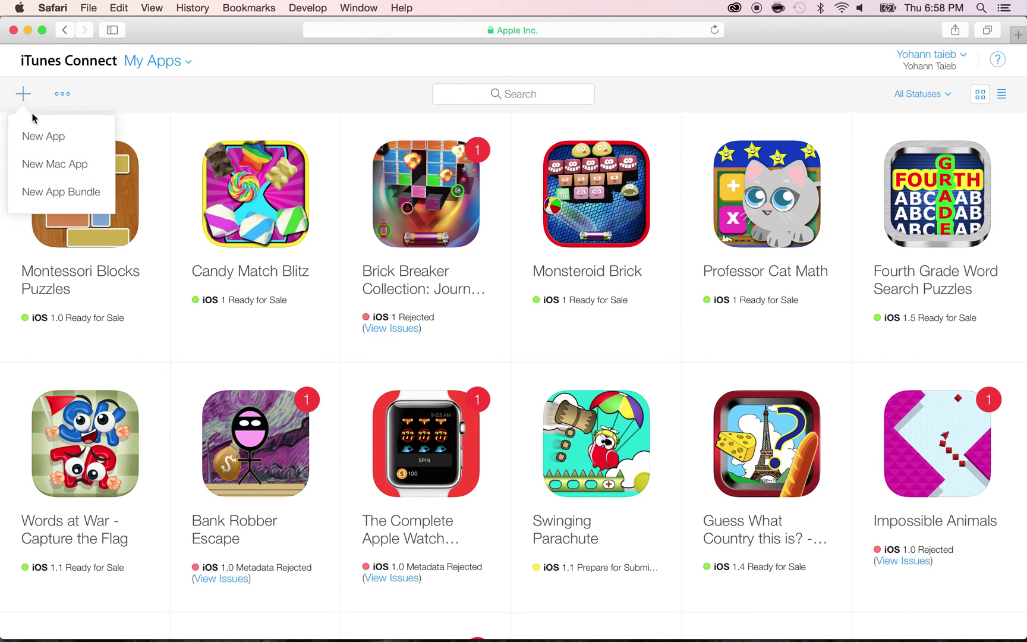
click(42, 138)
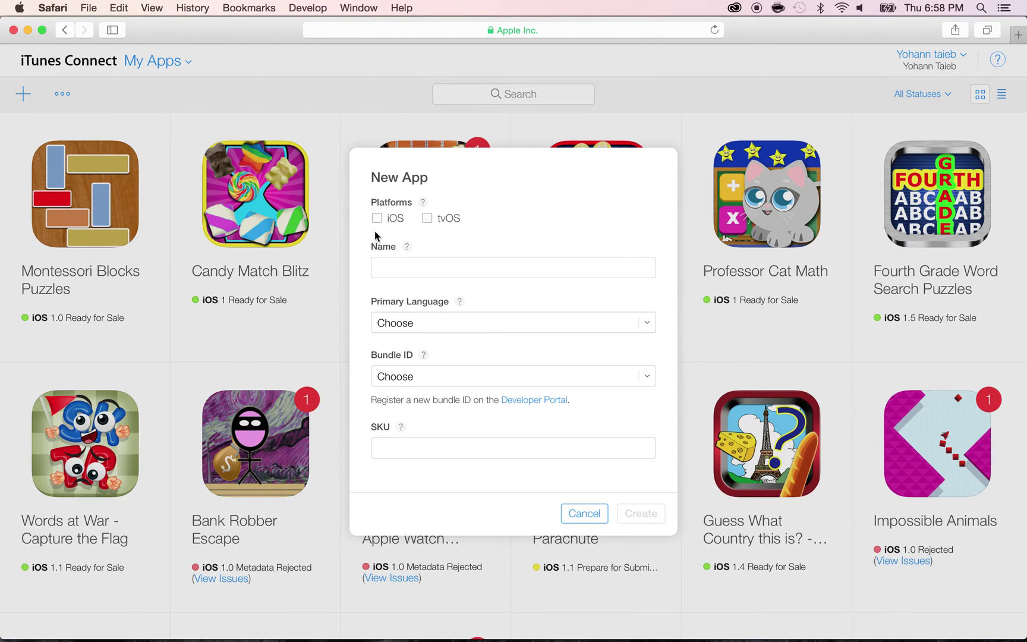
Select only the tvOS platform, name the app "Tic Tac Toc on TV" and set its primary language to English
click(428, 220)
click(377, 220)
click(426, 268)
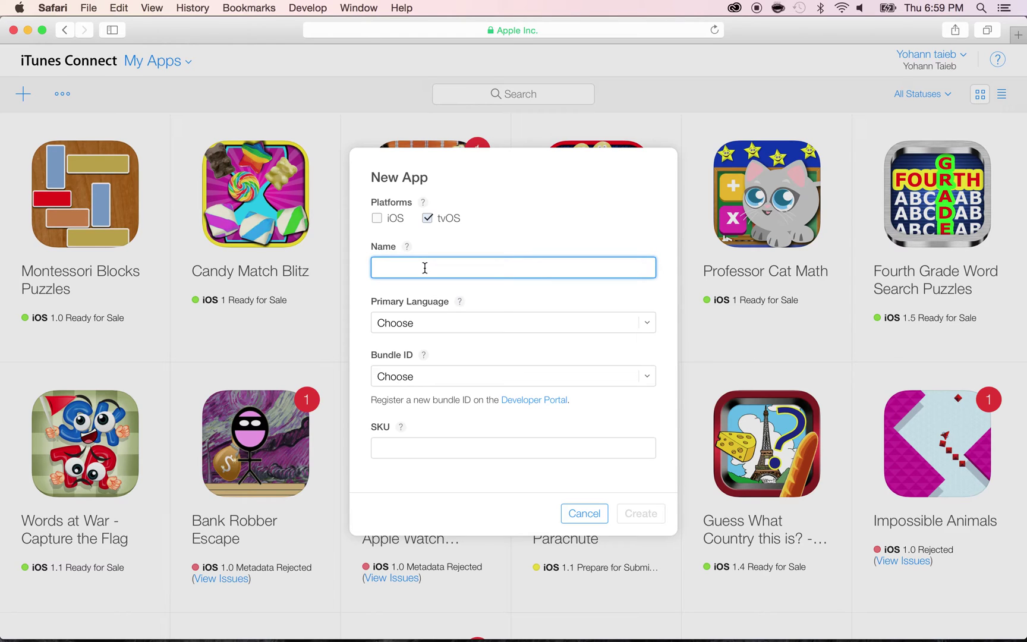
text(Tic Tac Toc on TV)
click(421, 329)
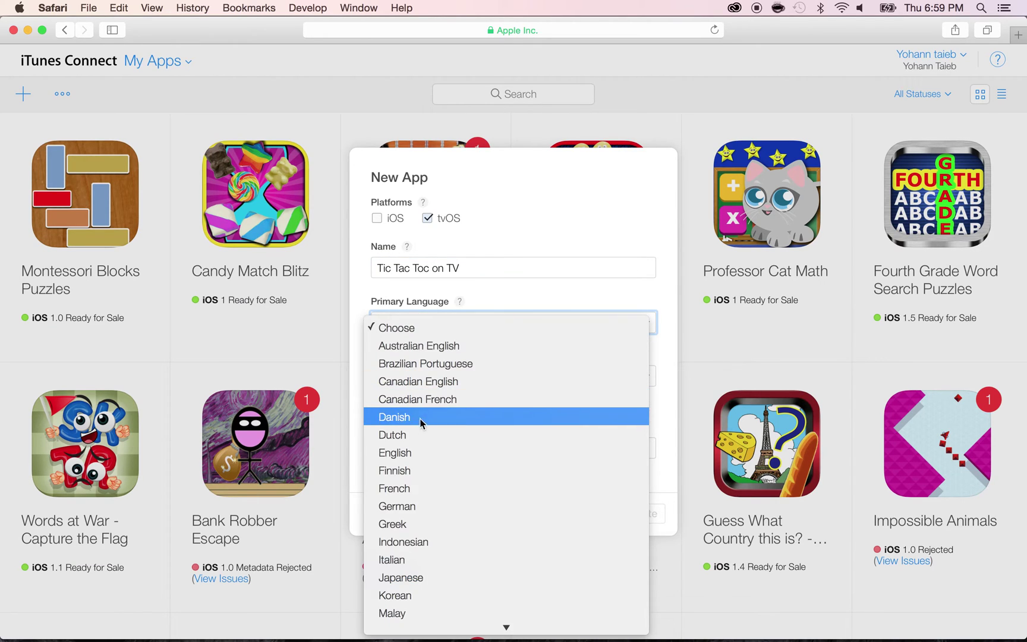
click(418, 452)
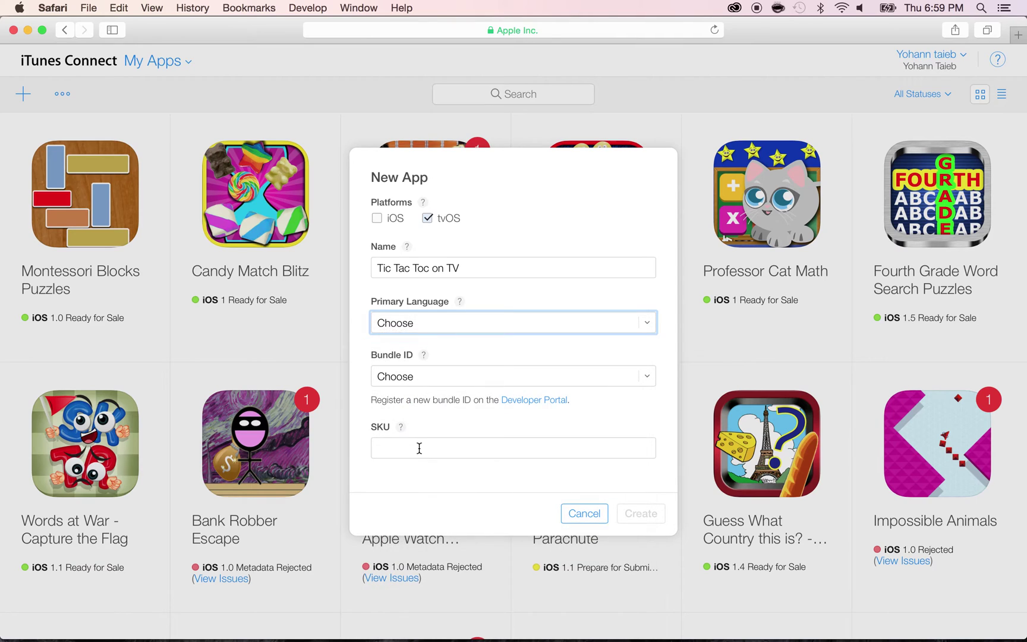
Choose "Team Wildcard DEV - com.appfresh.*" as the new app's bundle ID and start editing the bundle ID suffix
click(403, 379)
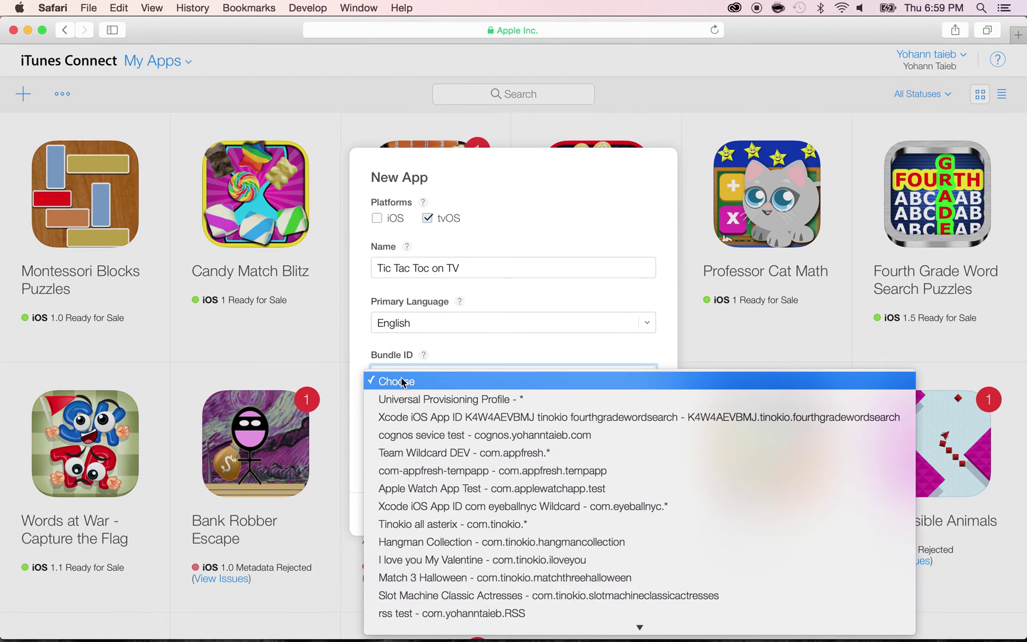
click(436, 455)
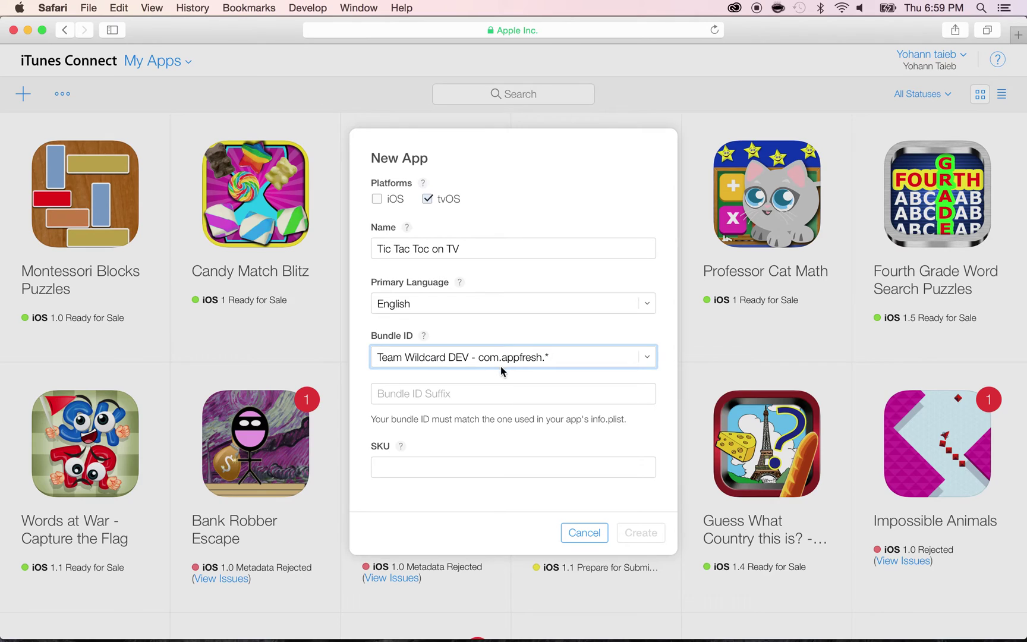
click(416, 390)
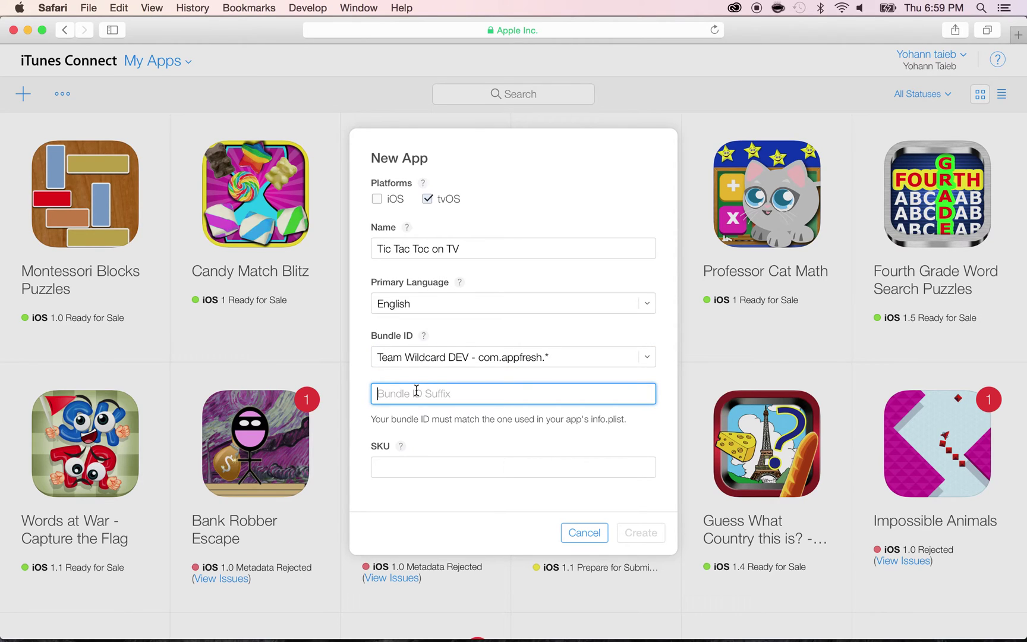
Switch to Xcode and set the TicTacToeAppleTV target's bundle identifier to com.appfresh.tictactoe.tv
key(super+Tab)
key(super+Tab)
key(super+Tab)
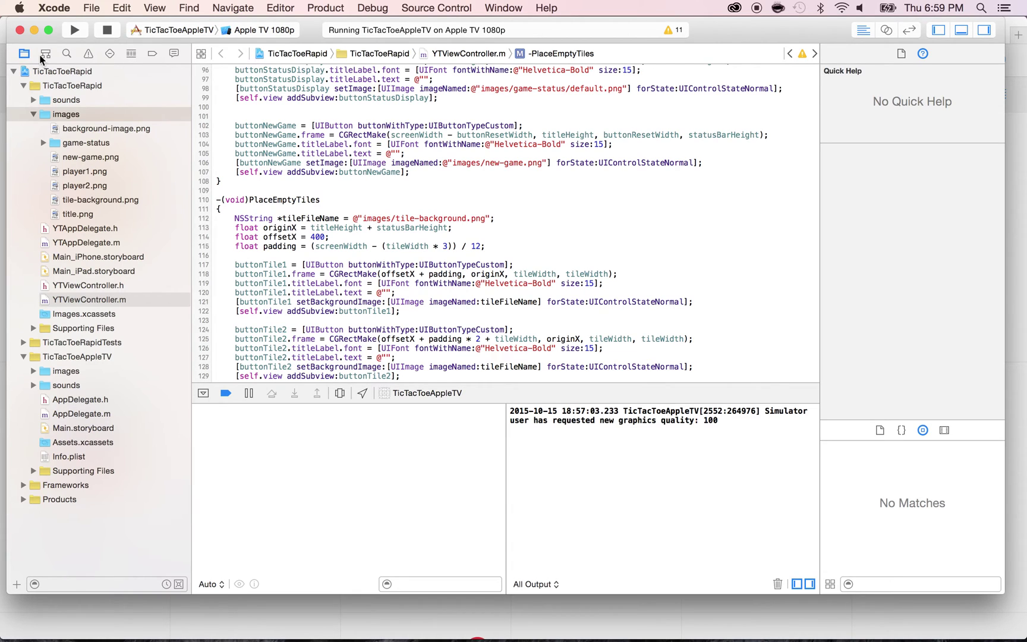
click(46, 72)
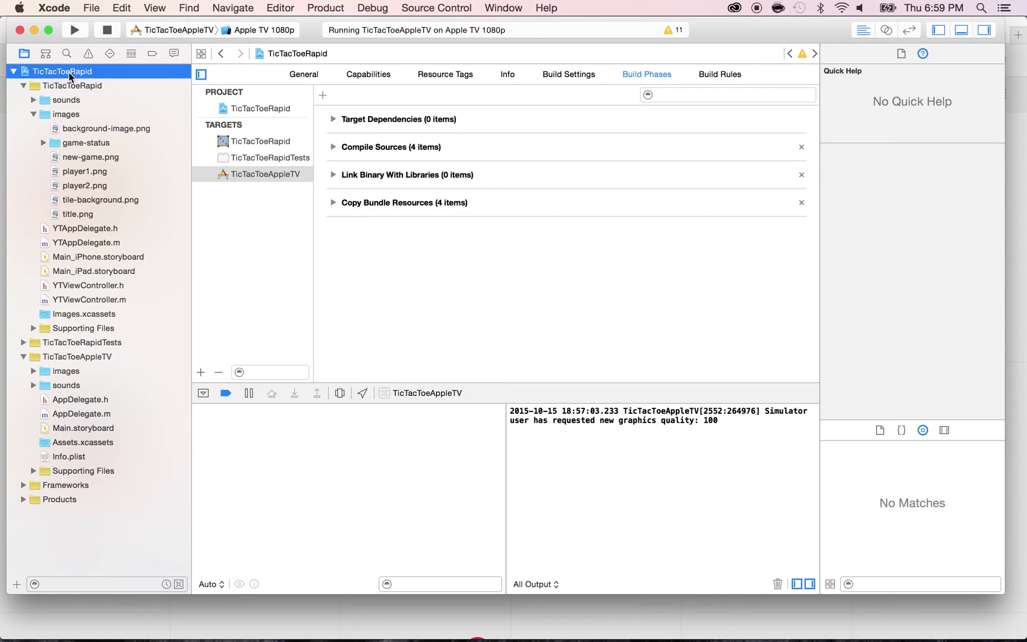
click(255, 173)
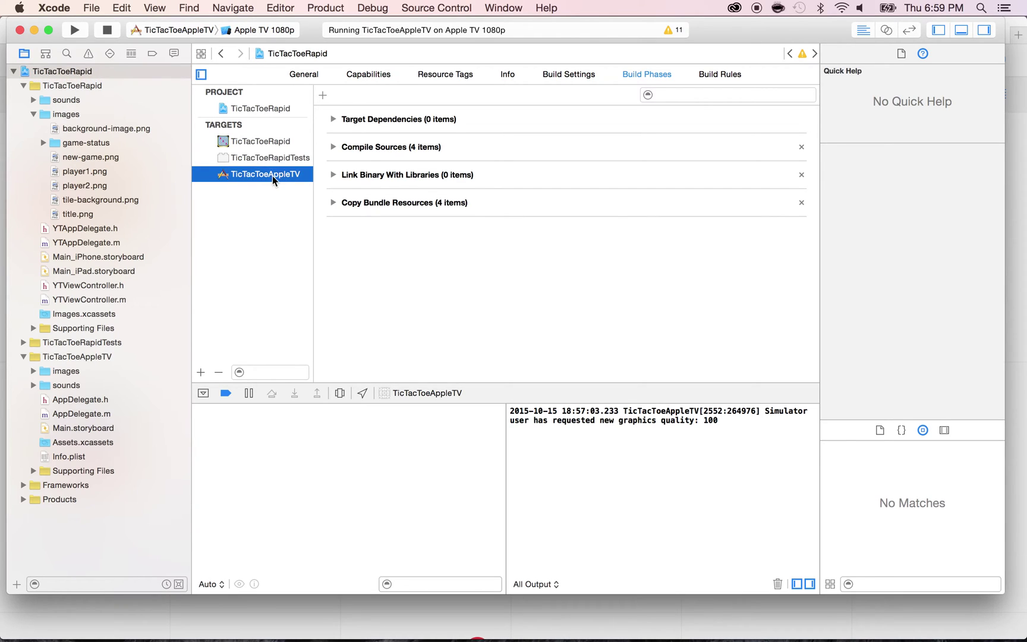
click(517, 77)
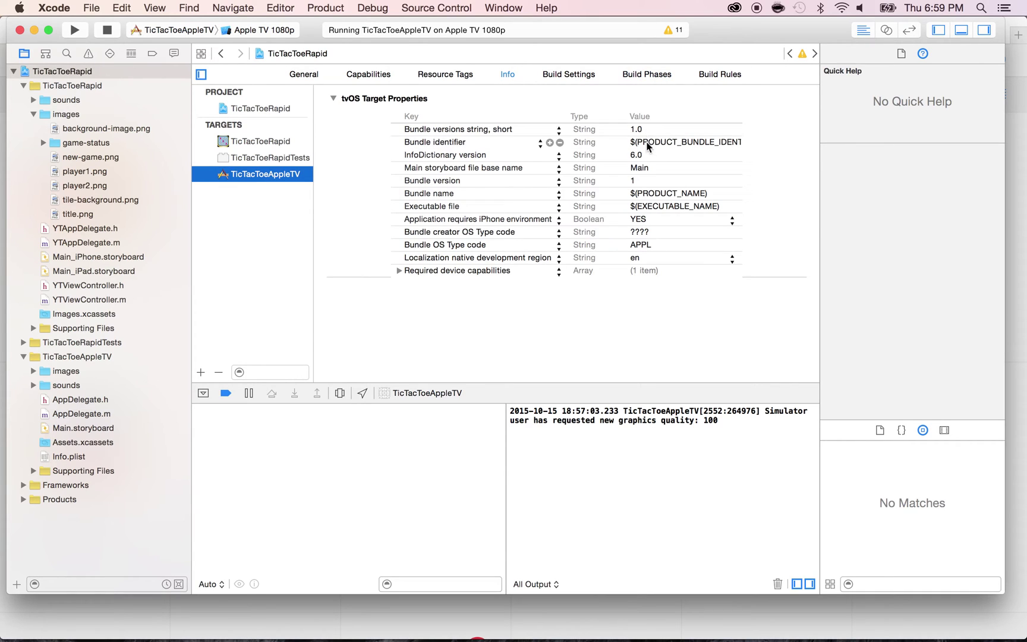
double_click(651, 142)
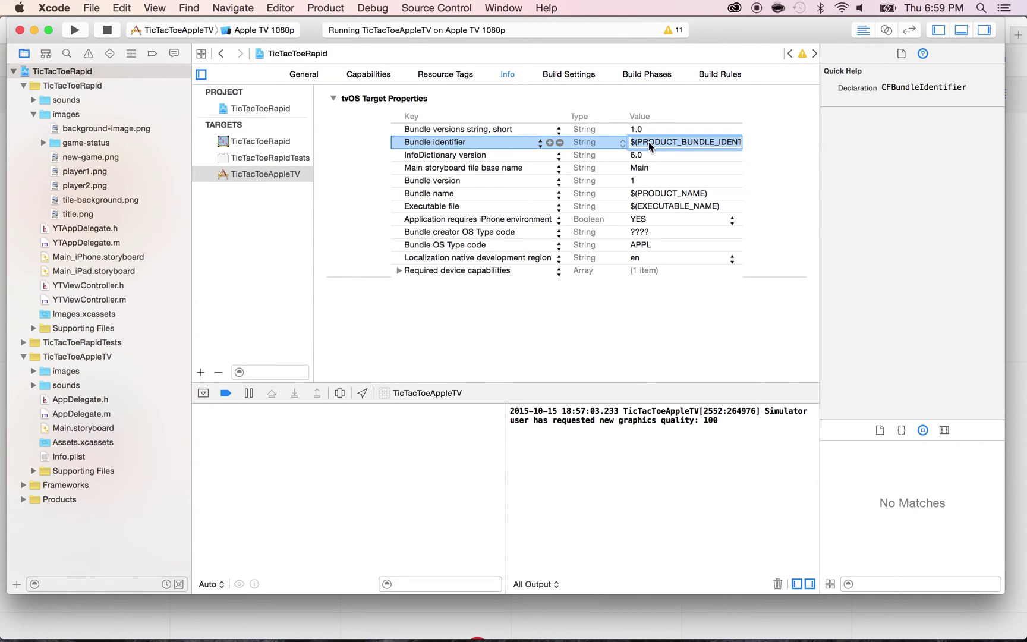
text(c)
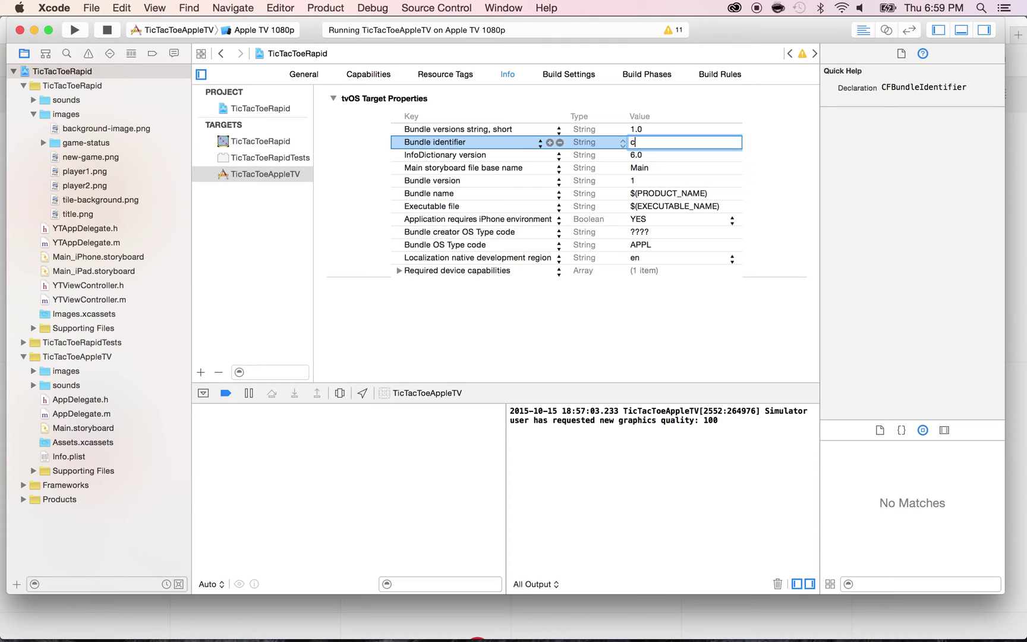
text(om.appfresh.tictactoe.tv)
key(super+a)
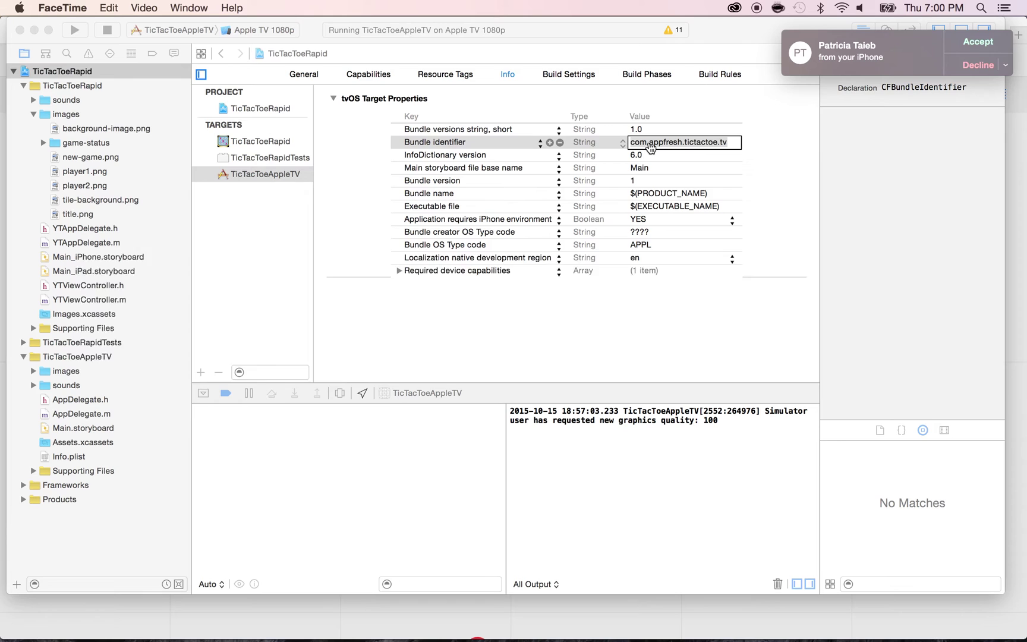
Return to the New App form in Safari, decline the incoming call and set the bundle ID suffix to tictactoe.tv
key(super+Tab)
key(super+Tab)
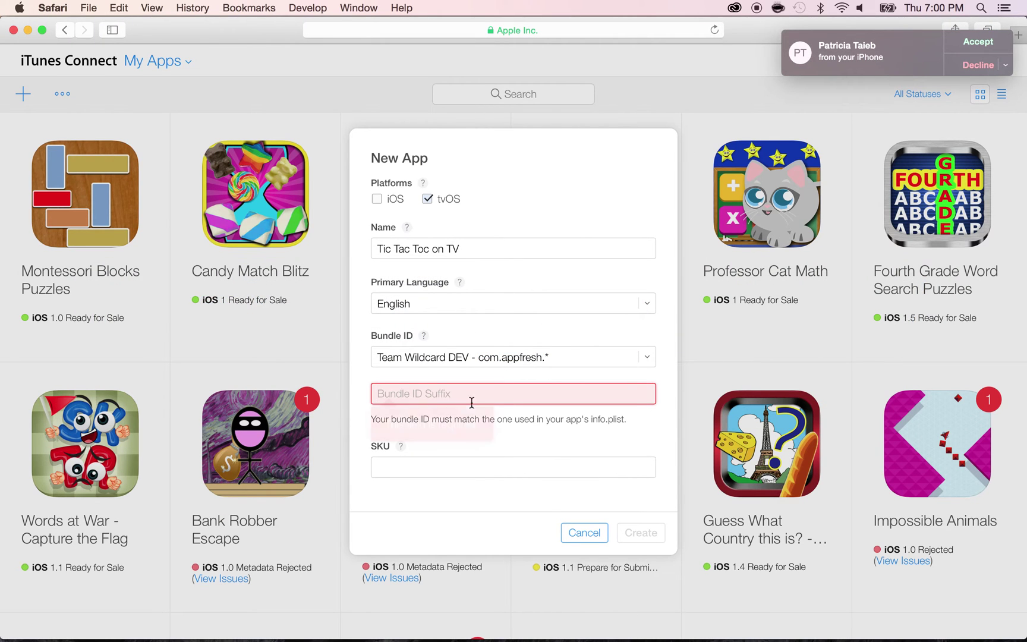
click(963, 68)
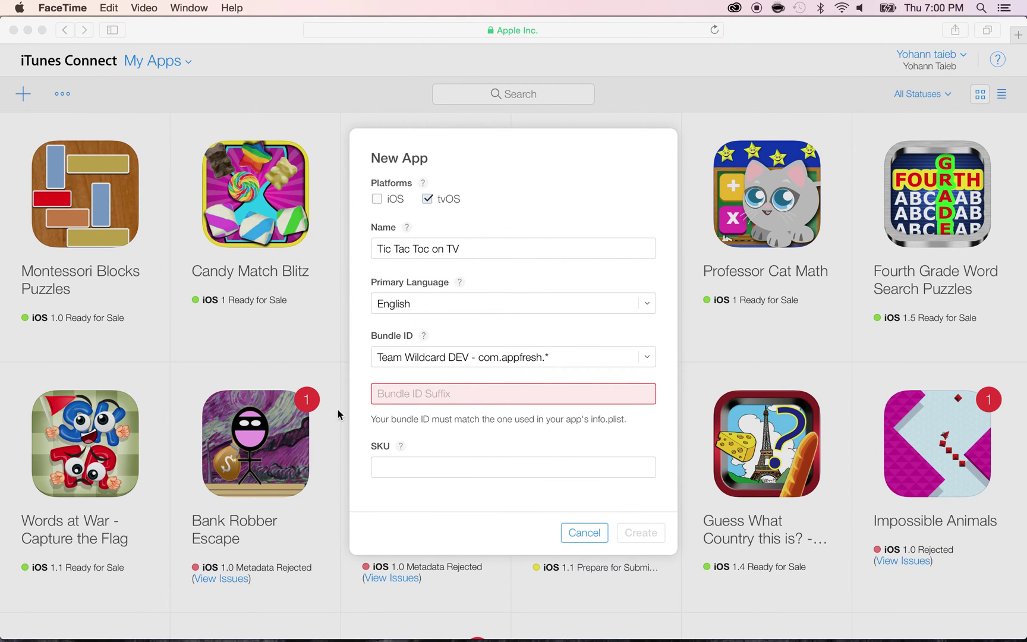
click(407, 398)
text(t)
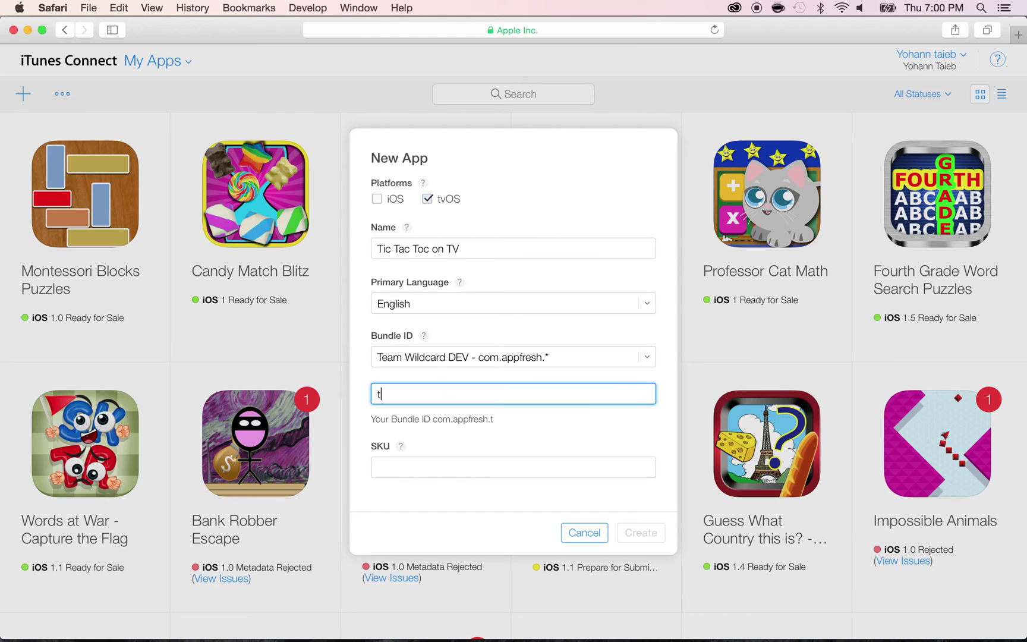
text(ictactoe.tv)
Use the full bundle ID com.appfresh.tictactoe.tv as the SKU and create the app
drag(433, 420, 534, 421)
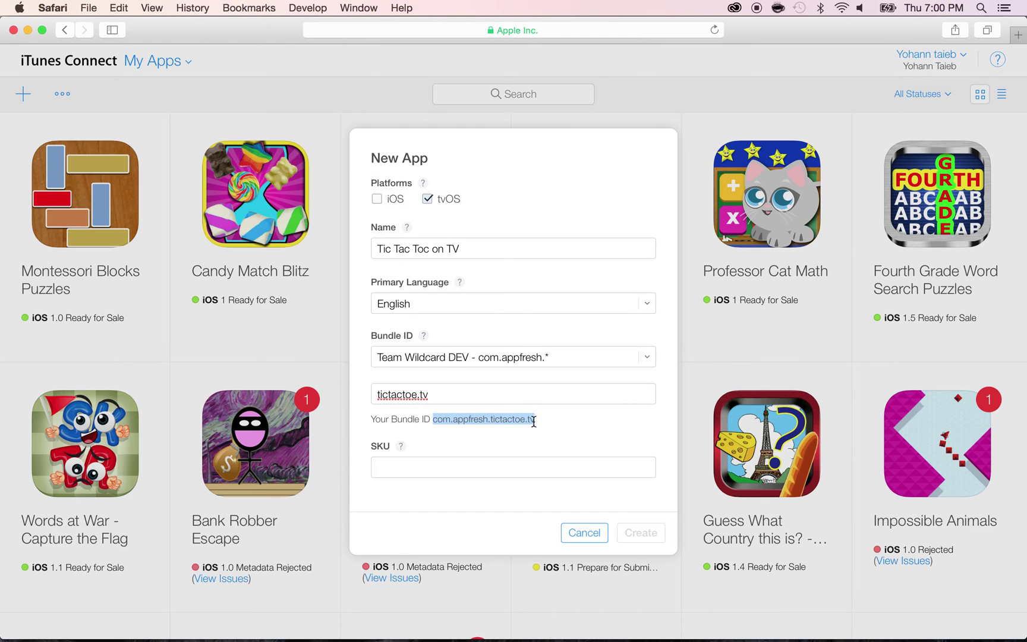
click(462, 467)
key(super+v)
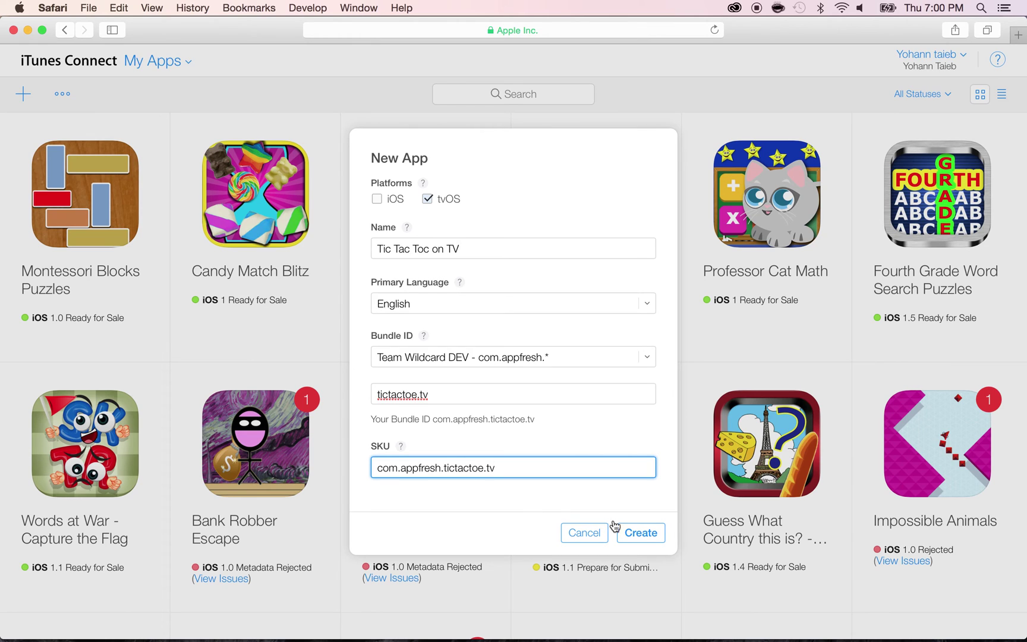
click(627, 535)
Switch to Xcode and commit the edited bundle identifier of the TicTacToeAppleTV target
key(super+Tab)
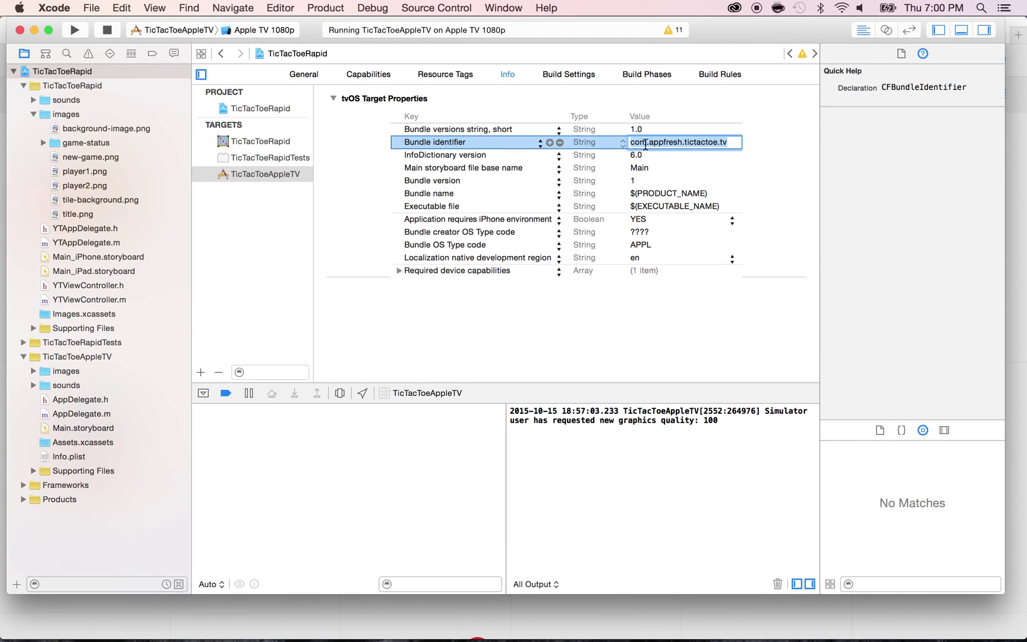
click(770, 169)
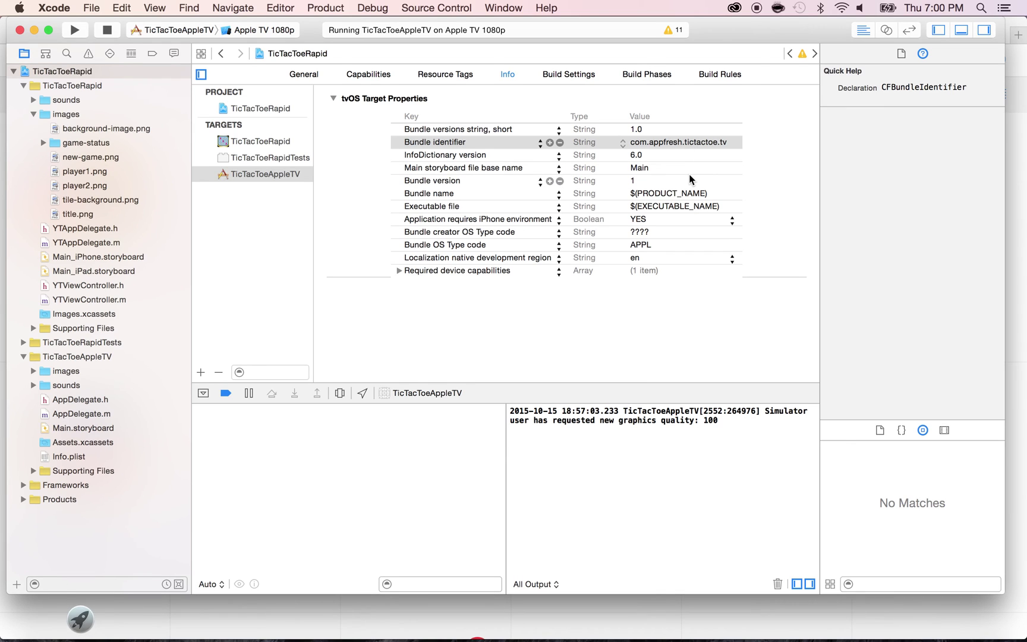
Switch back to Safari and review the localizable and general details on the new app's App Information page
key(super+Tab)
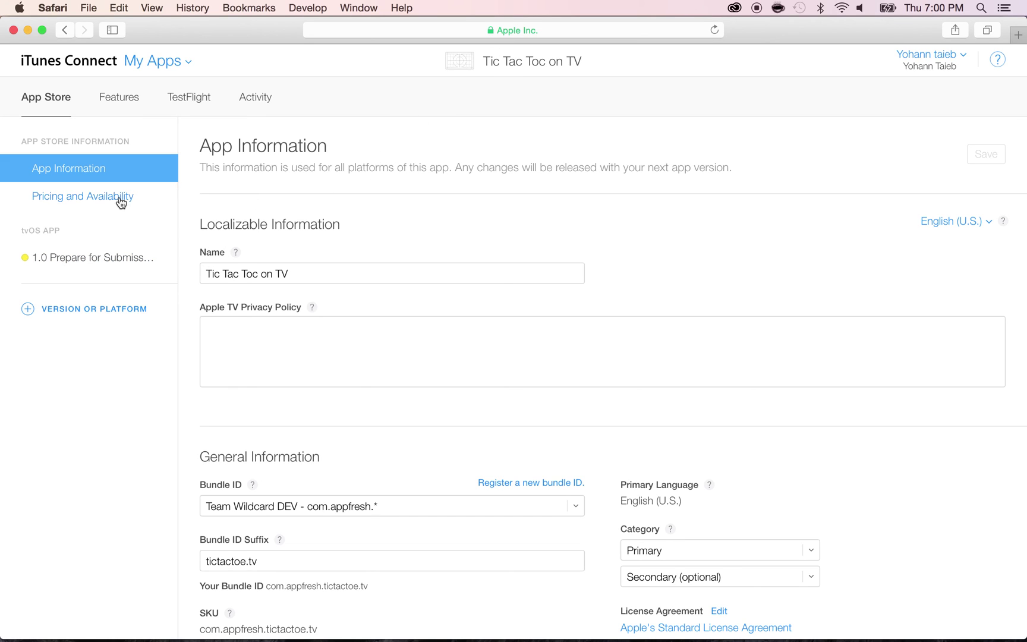
scroll(232, 265, down, 2)
scroll(232, 265, up, 2)
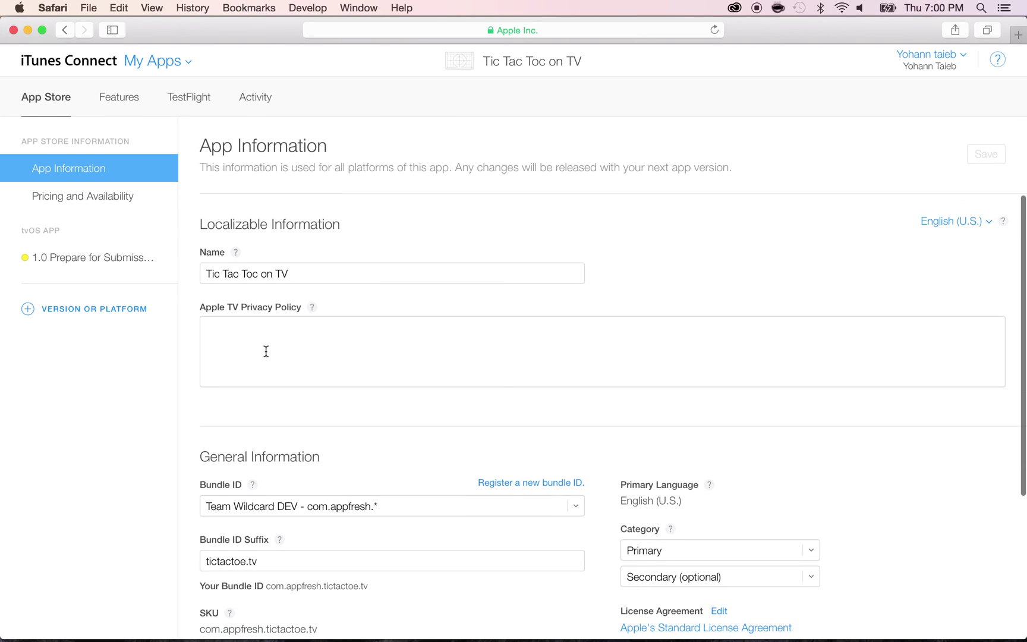
scroll(454, 474, down, 4)
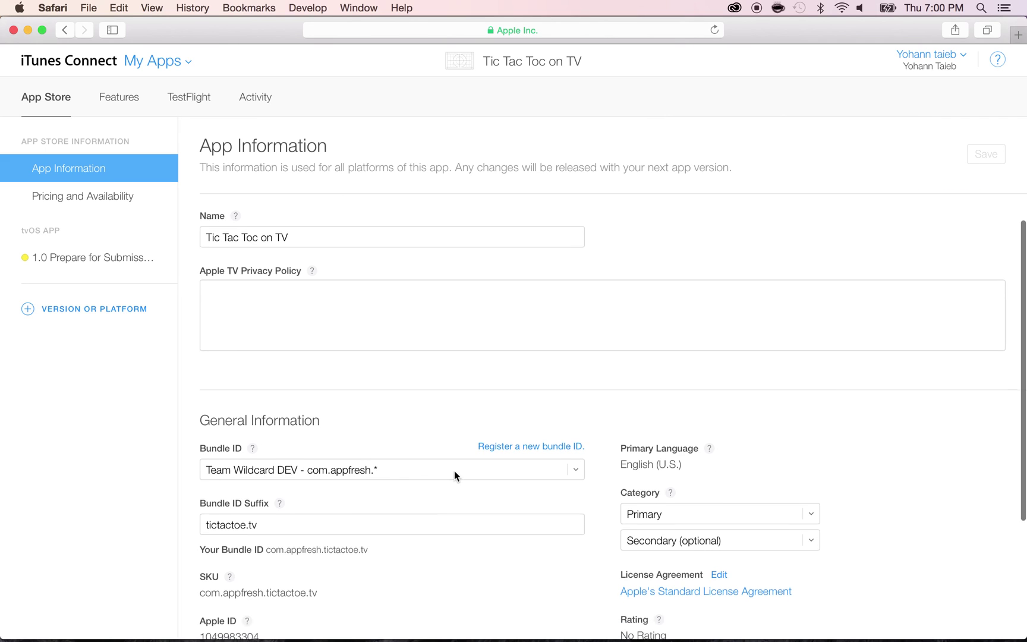
scroll(454, 472, up, 4)
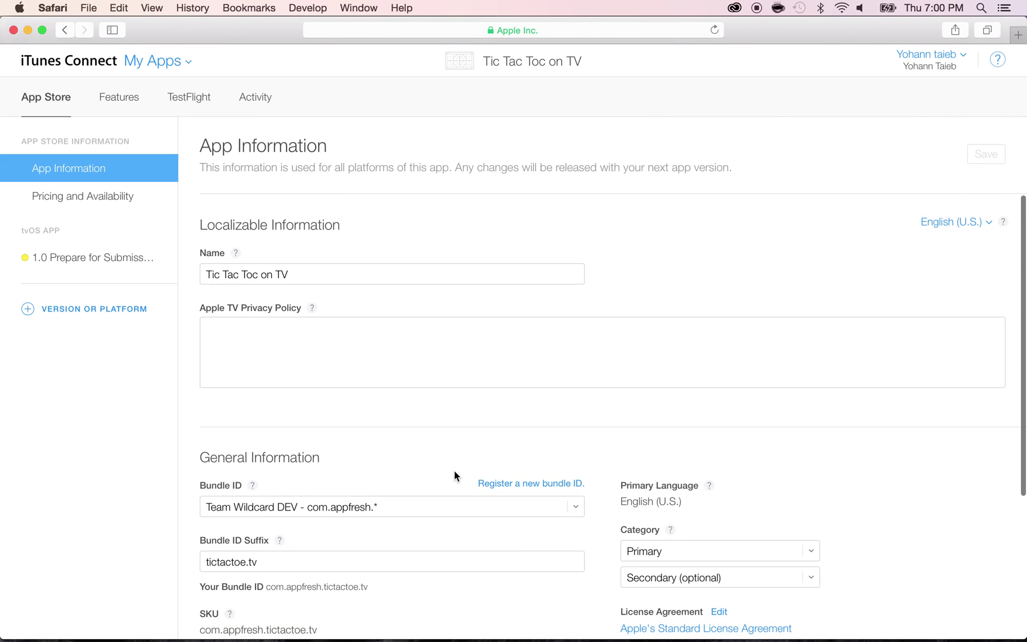